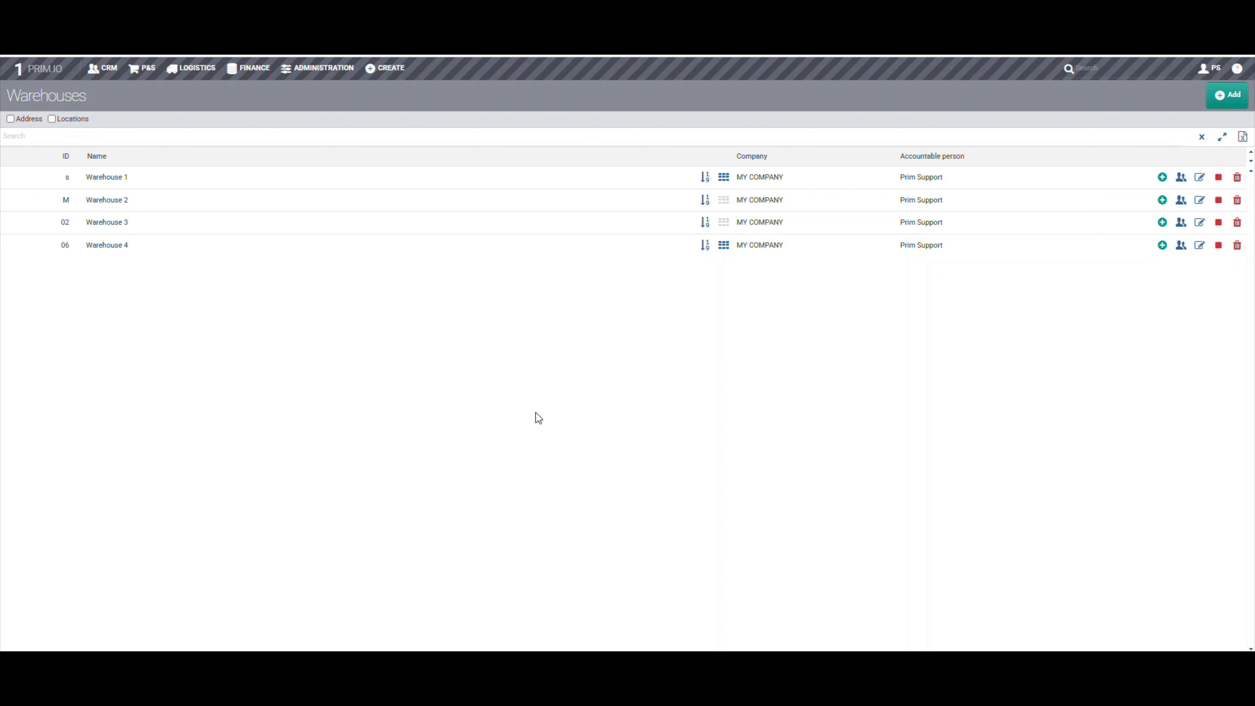
Add a warehouse with ID NW, name it NEW WAREHOUSE, and assign the Central Office address
left_click(1227, 95)
type("NW")
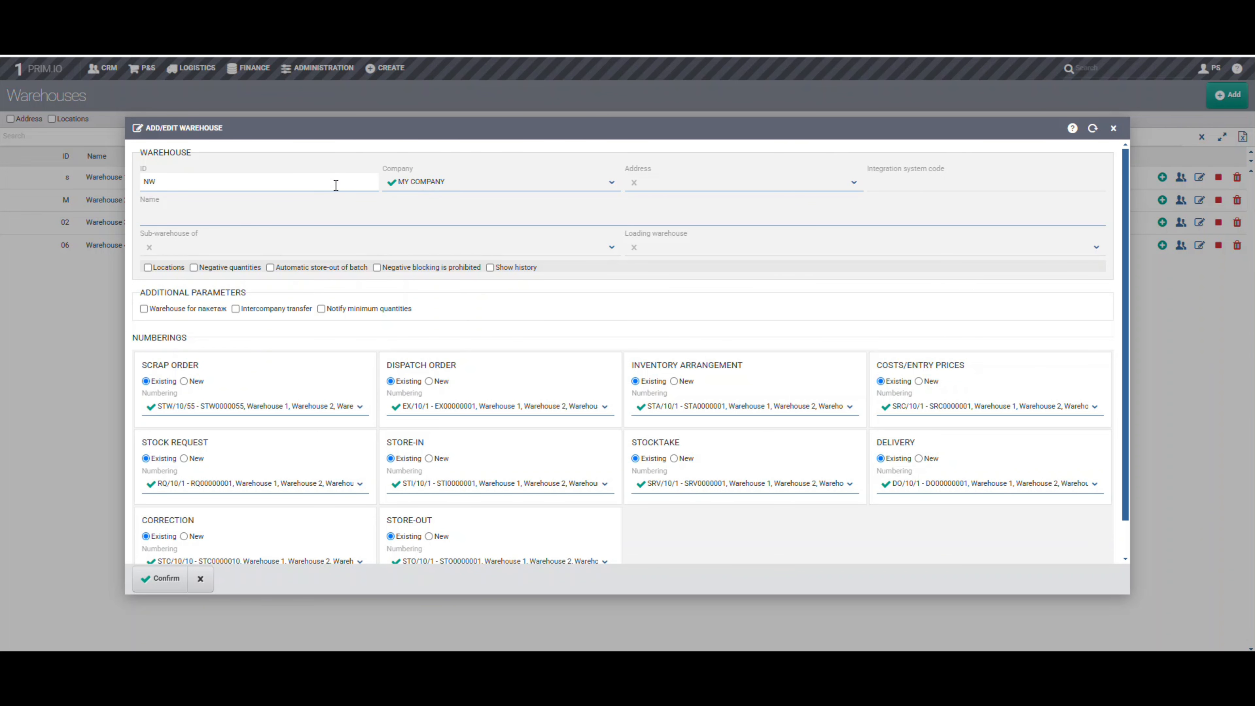
left_click(325, 212)
type("NEW WAREHOUSE")
left_click(692, 182)
left_click(691, 198)
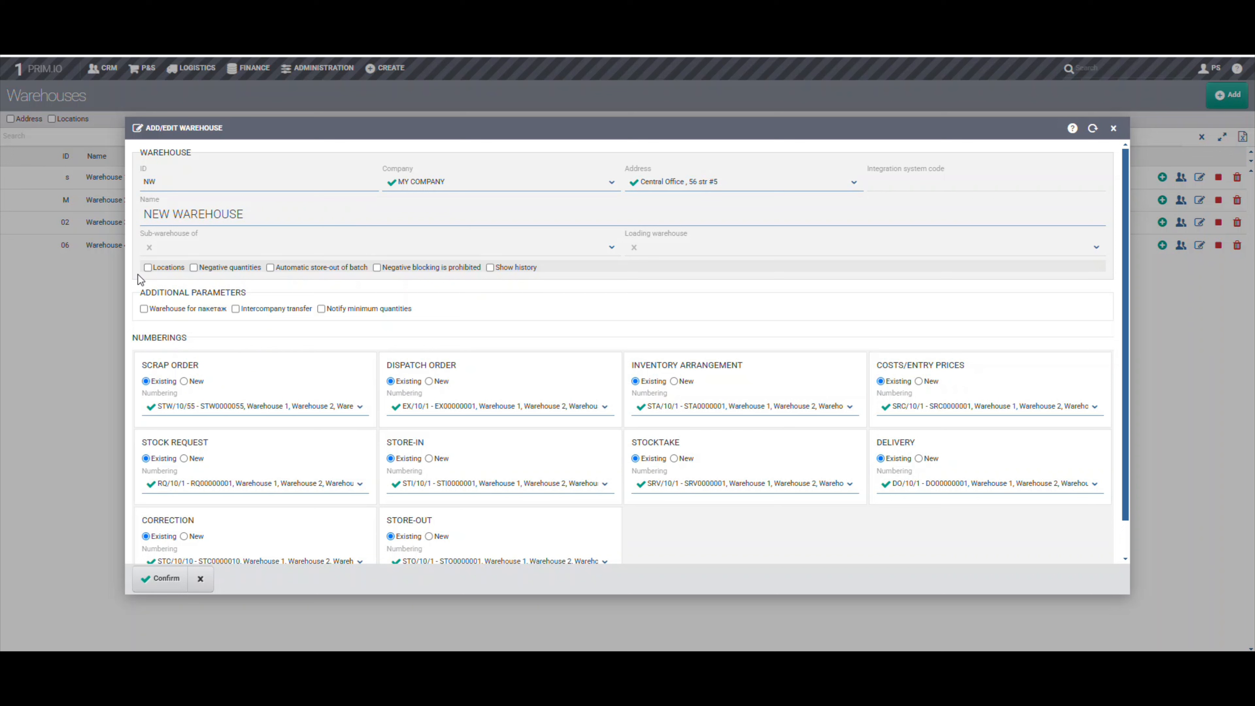
Enable the Locations option for the new warehouse and save the record
left_click(154, 268)
left_click_drag(154, 271, 187, 275)
scroll(219, 408, "down", 1)
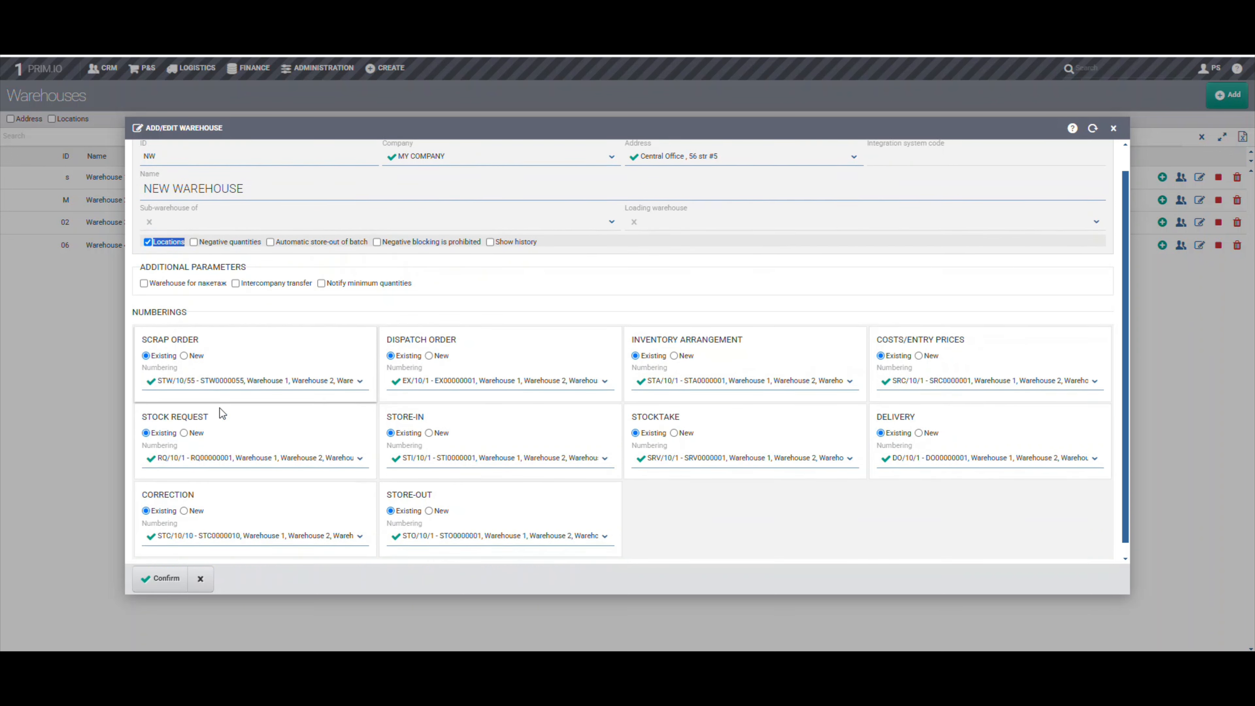
left_click(164, 583)
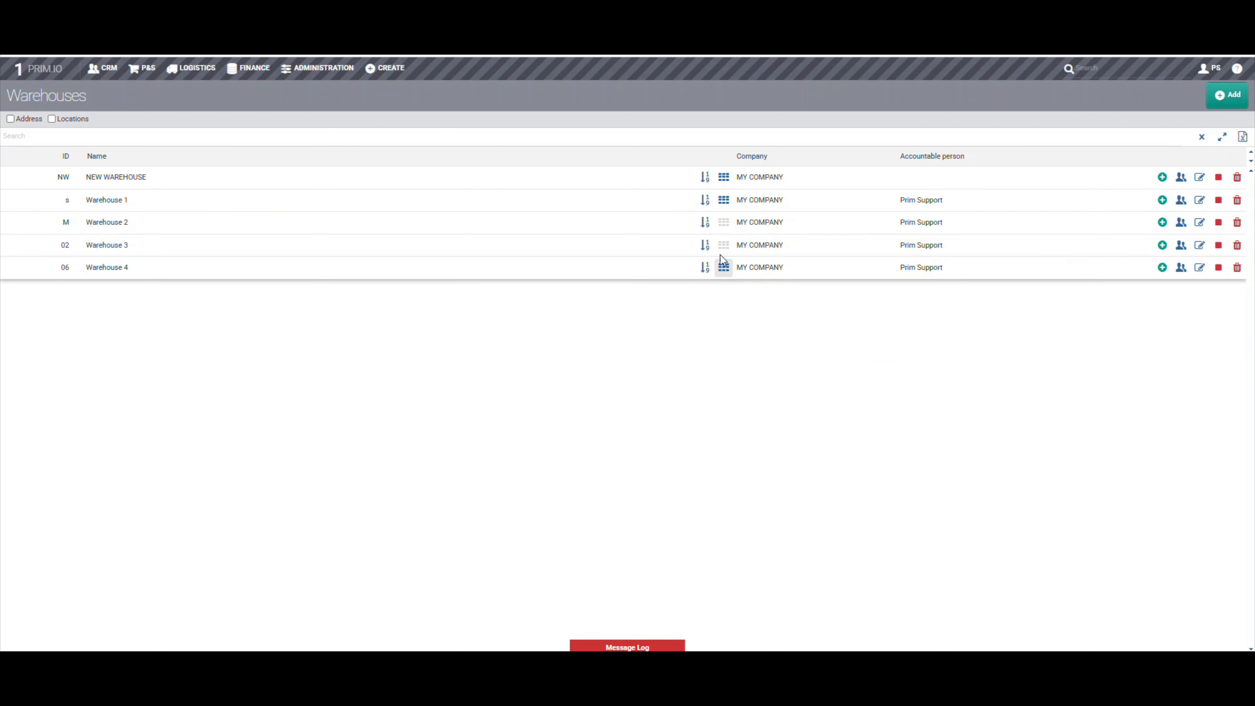
Open location management for NEW WAREHOUSE and label the three location levels RACK, ROW and BIN
left_click(724, 179)
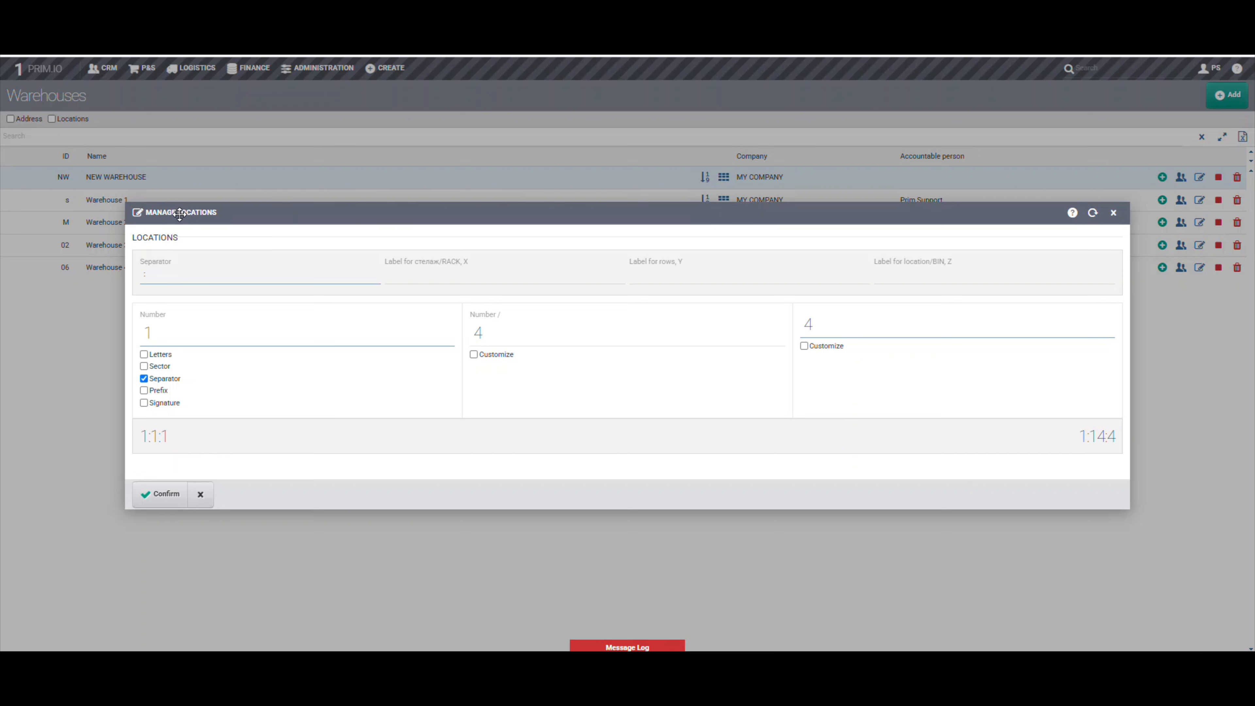
left_click_drag(394, 258, 470, 264)
left_click_drag(625, 261, 703, 265)
left_click_drag(954, 261, 930, 262)
left_click(863, 247)
left_click(409, 275)
type("RACK")
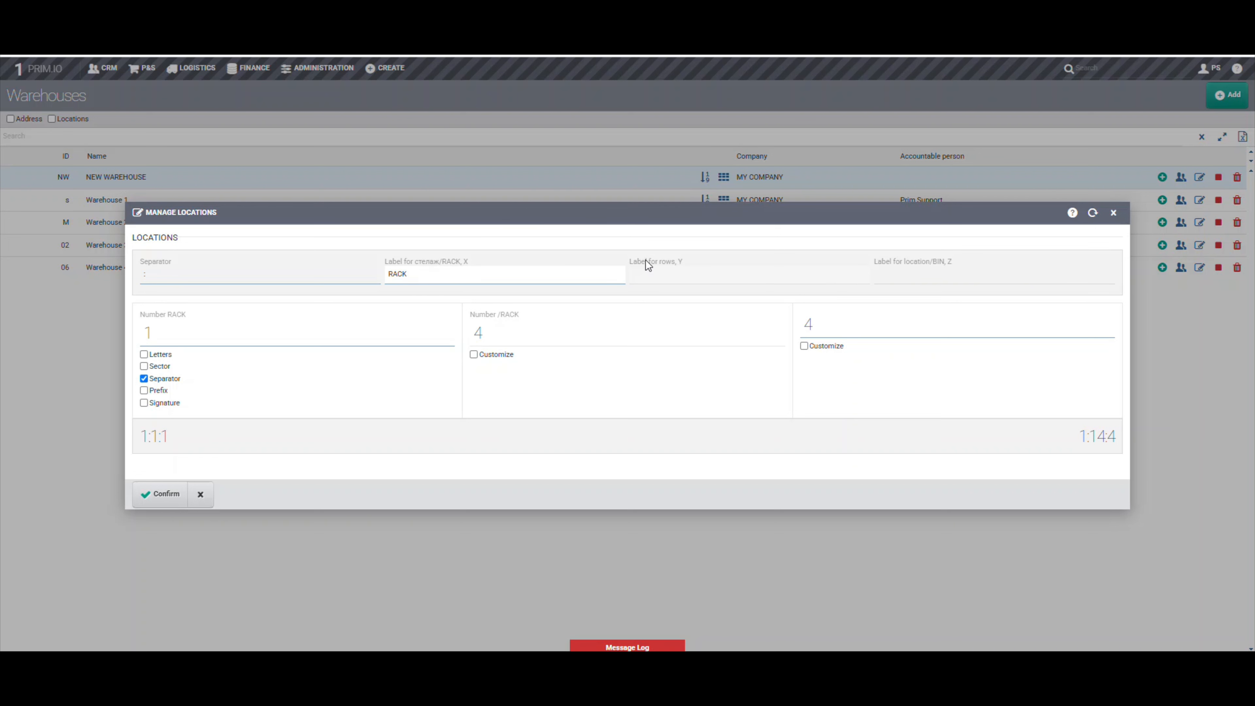
left_click(647, 272)
type("ROW")
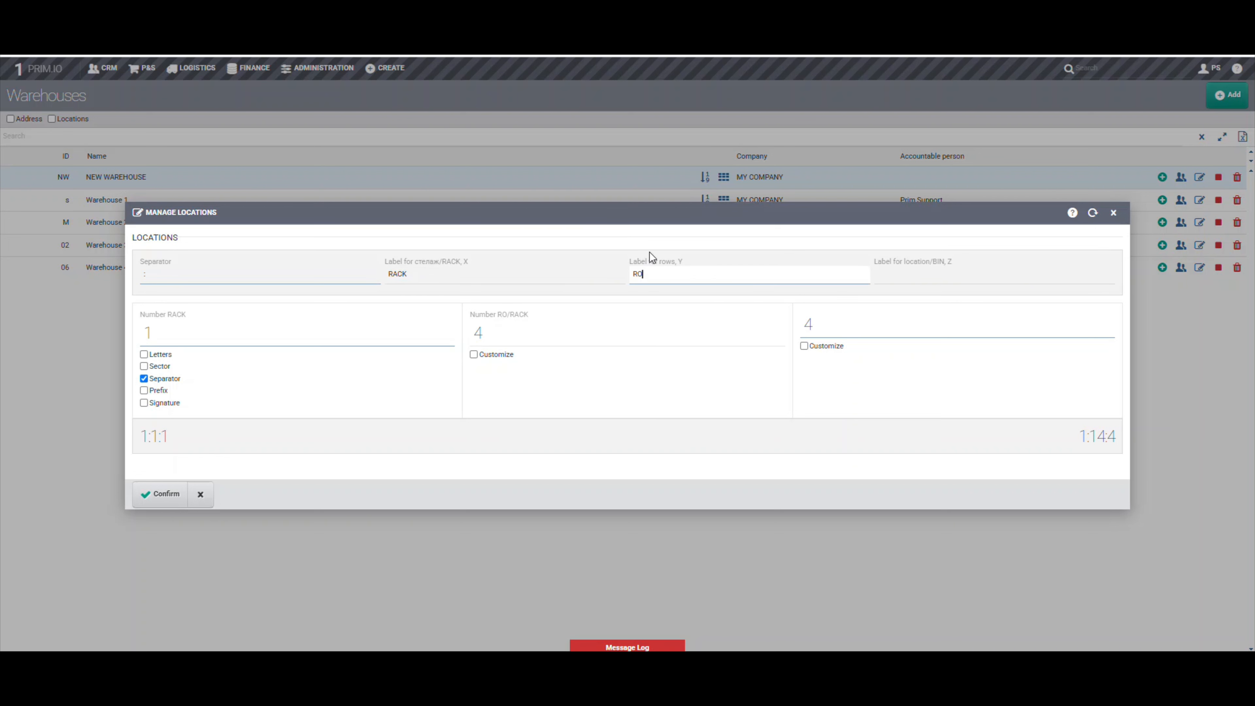
left_click(928, 271)
type("BIN")
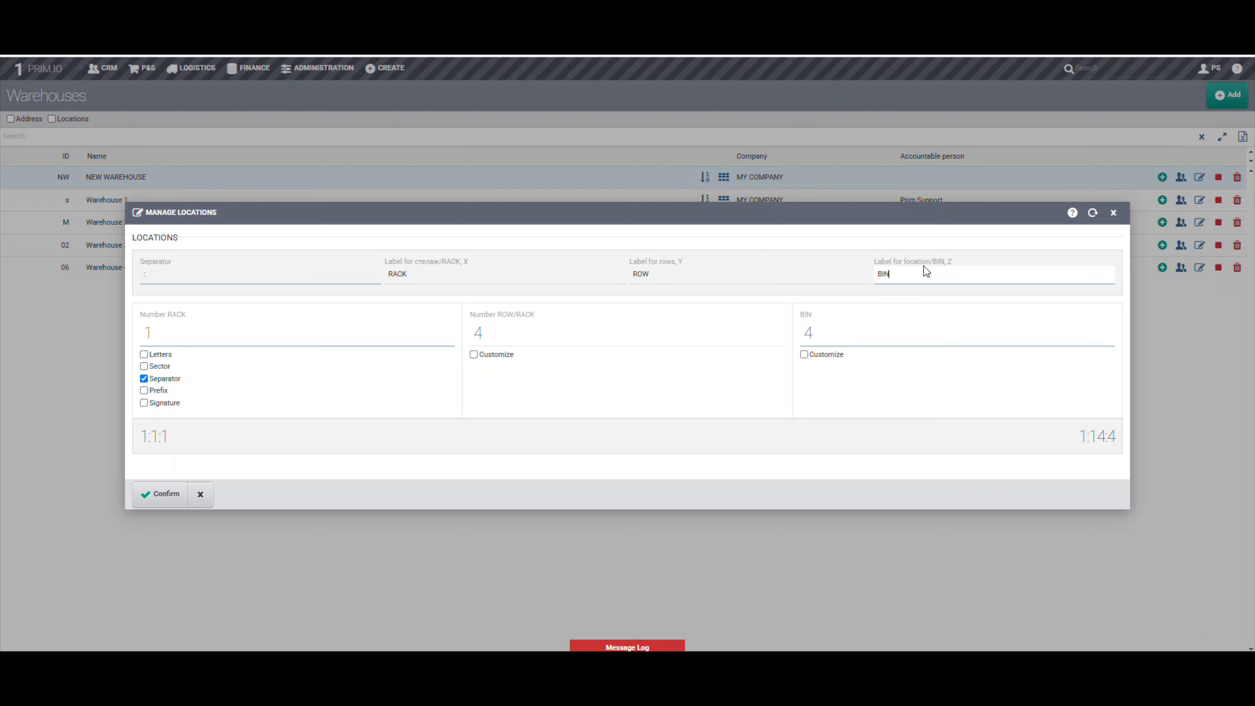
Review the separator format pattern e/^[^\w\d\s]{1}$/ in the Google Docs document
left_click(158, 276)
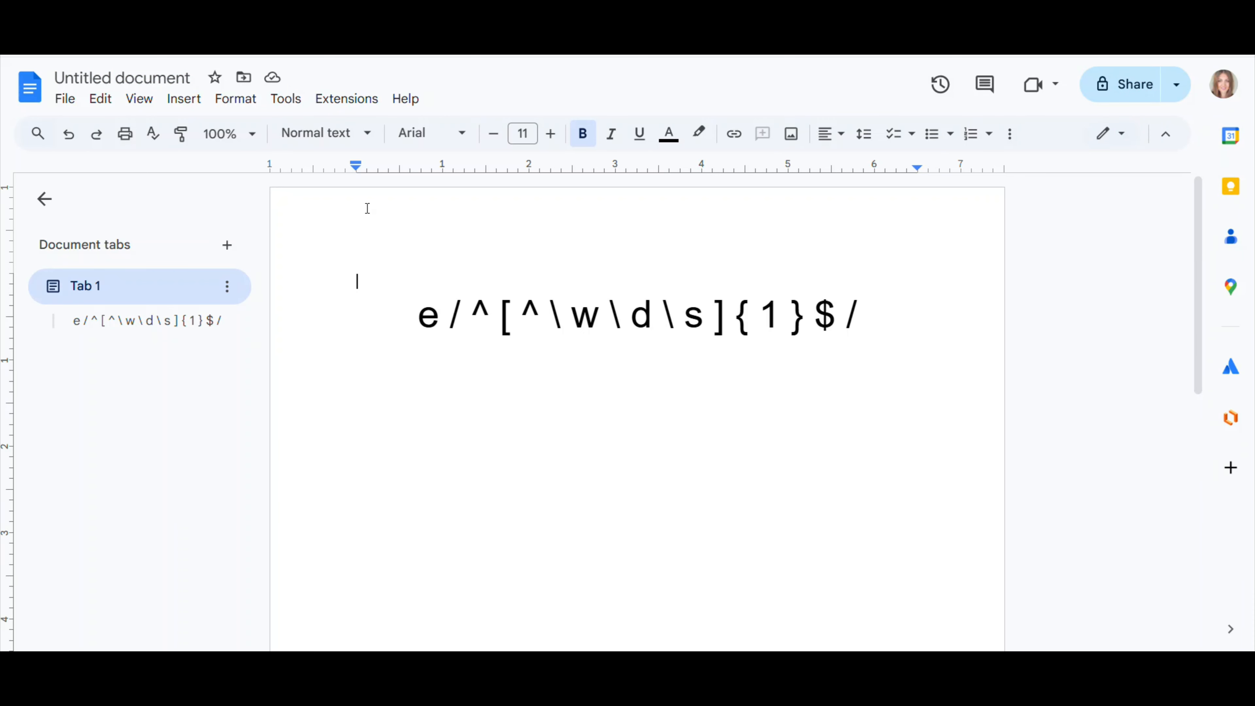
left_click_drag(378, 302, 859, 324)
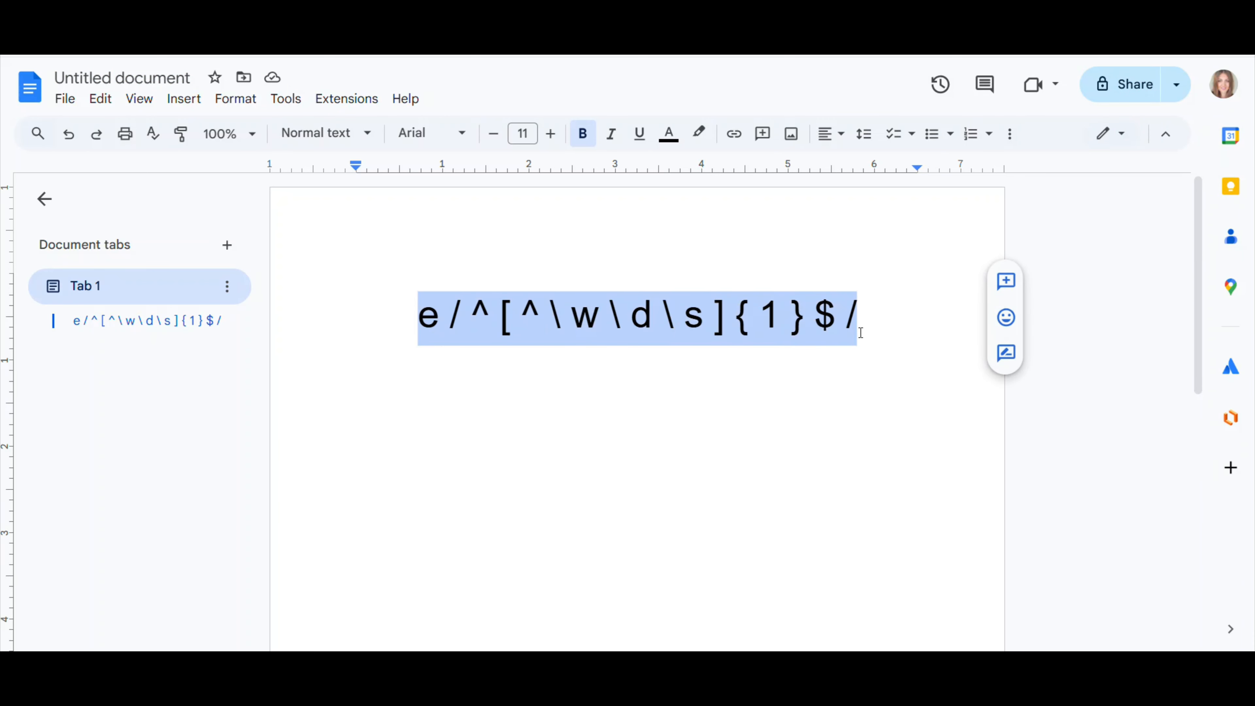
left_click(813, 449)
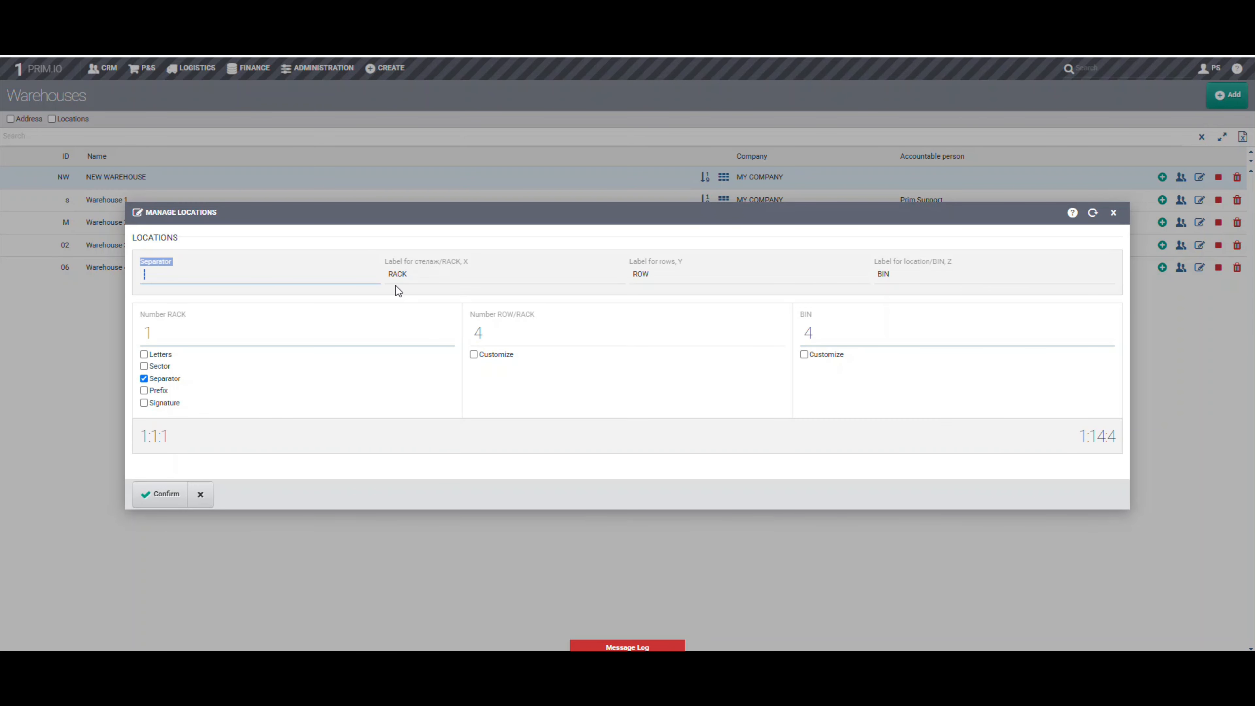
Set the location separator to a colon and check it in the numbering preview
type(":")
double_click(179, 264)
left_click(178, 263)
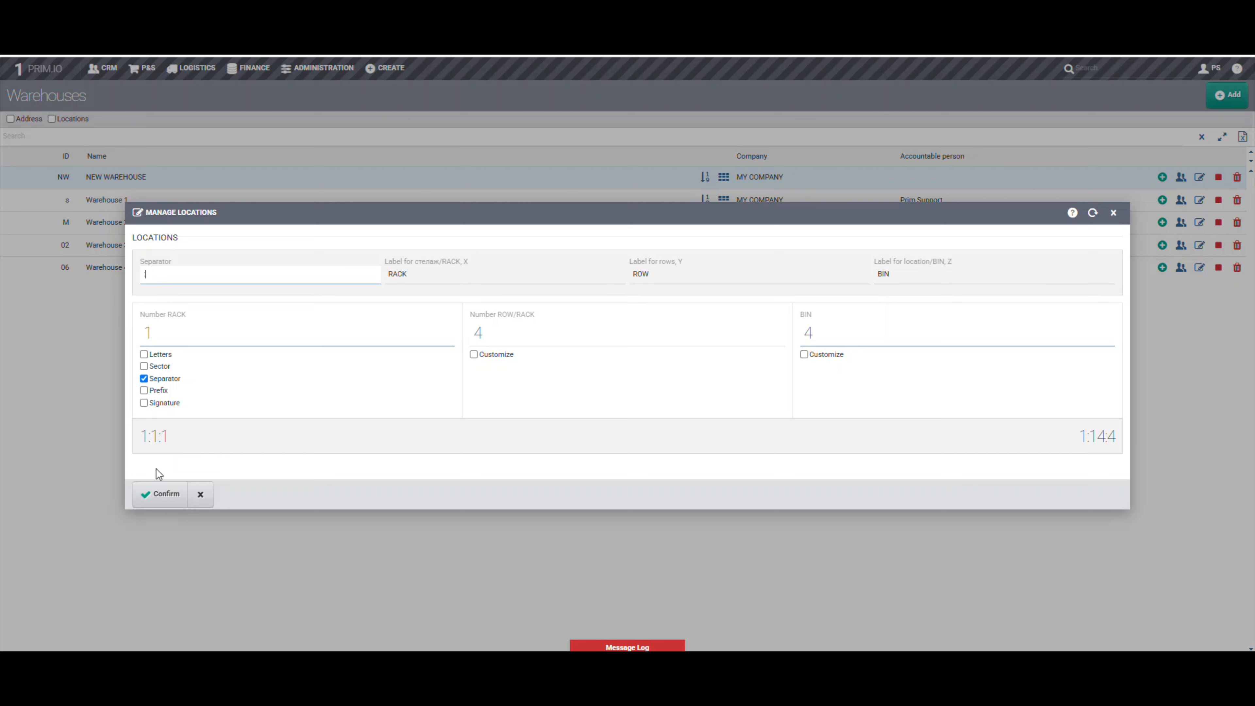
left_click(156, 444)
triple_click(155, 443)
left_click(158, 444)
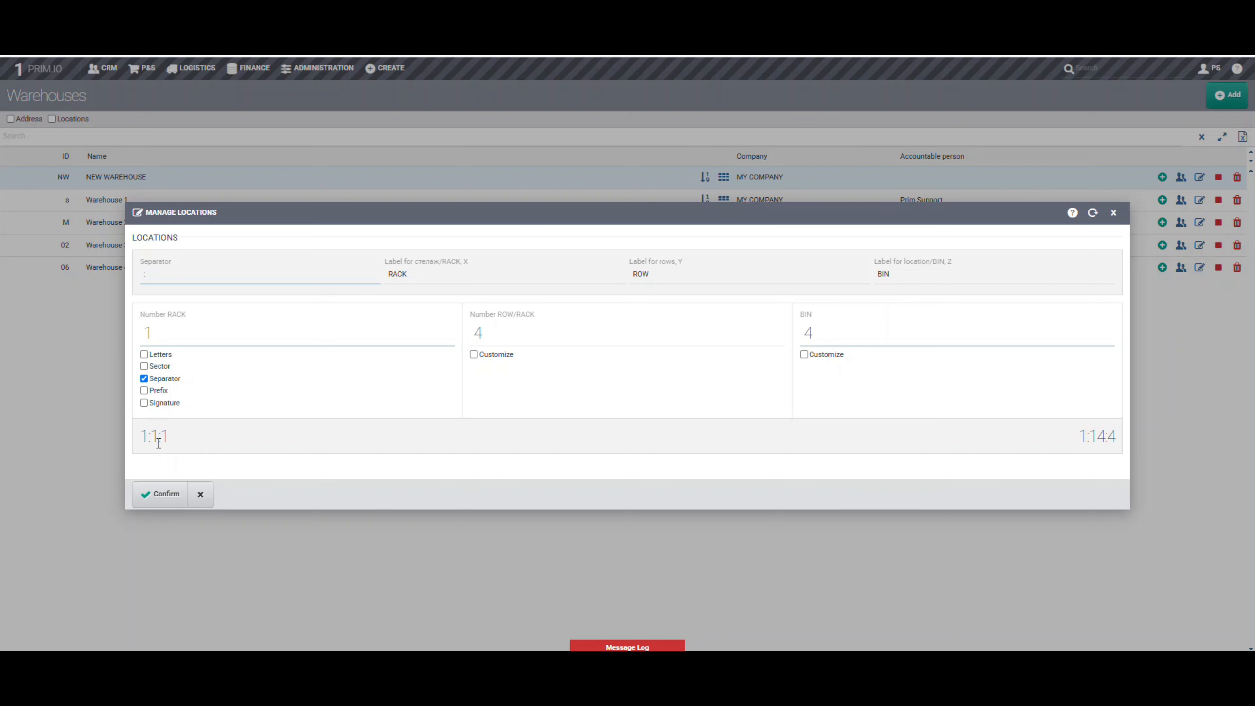
Try the Letters option for the rack numbering with 3 racks and check the preview
left_click(166, 358)
double_click(169, 337)
type("3")
left_click(149, 435)
left_click(166, 355)
Try the Prefix option, enable Signature instead, and check the location numbering preview
left_click(158, 391)
left_click(159, 392)
left_click(164, 404)
left_click(164, 404)
left_click(165, 404)
double_click(160, 436)
Try the signatures A for racks, B for rows and C for bins, check the preview, and disable Signature
left_click(445, 334)
type("A")
key("Tab")
type("B")
left_click(1108, 334)
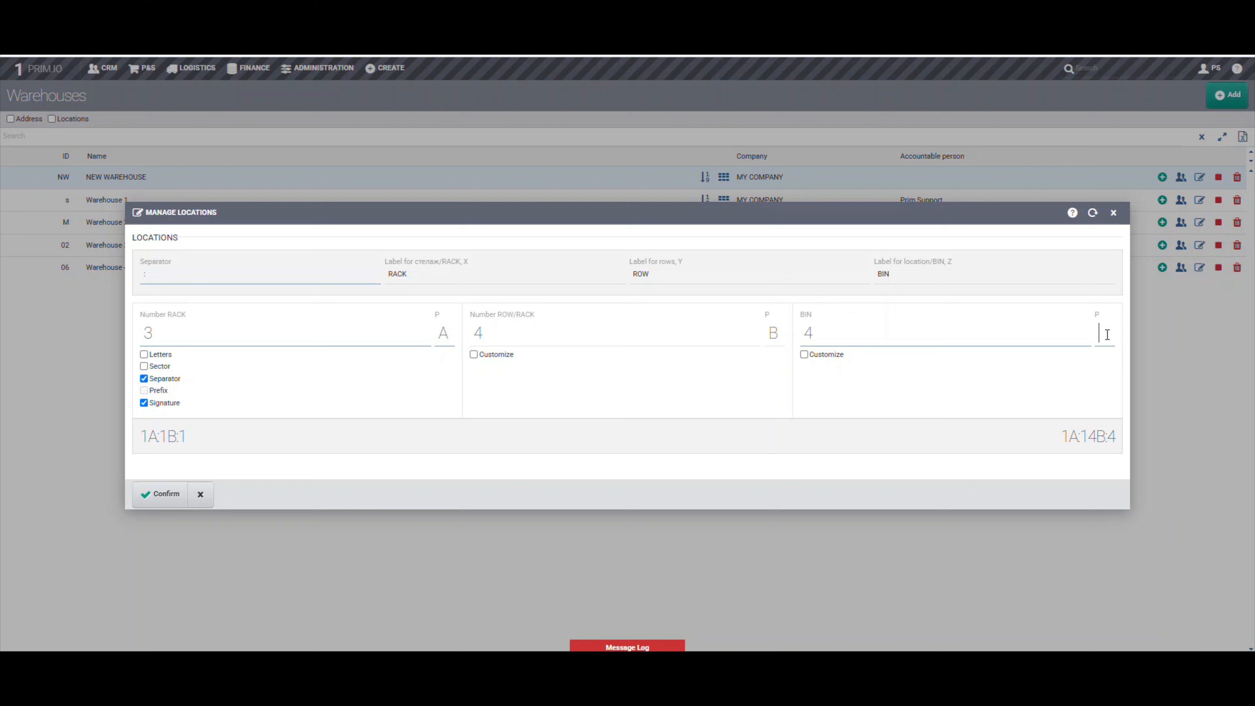
type("C")
triple_click(196, 437)
left_click_drag(211, 441, 252, 434)
left_click(252, 434)
left_click(178, 402)
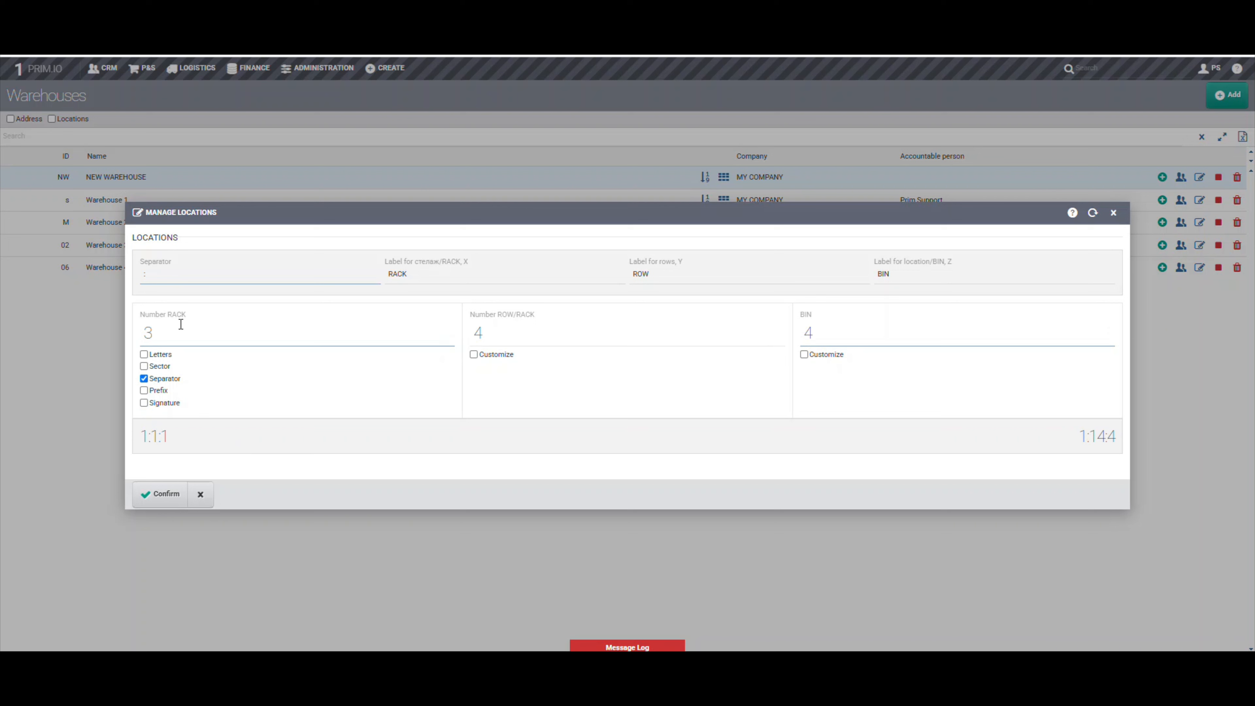
Set the location structure to 2 racks, 2 rows per rack and 3 bins
left_click(187, 336)
double_click(522, 341)
type("2")
double_click(847, 344)
type("3")
left_click(160, 334)
Enable the Sector level for the racks and label it SECTOR
left_click(144, 366)
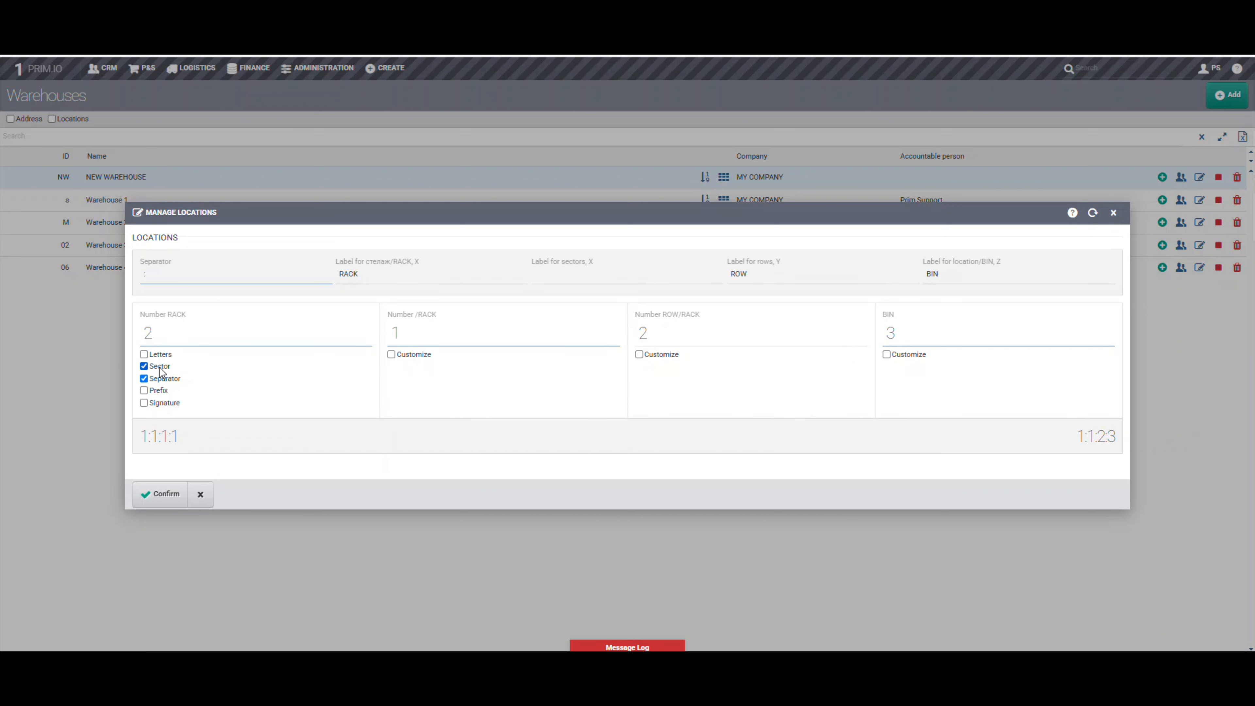
left_click(539, 278)
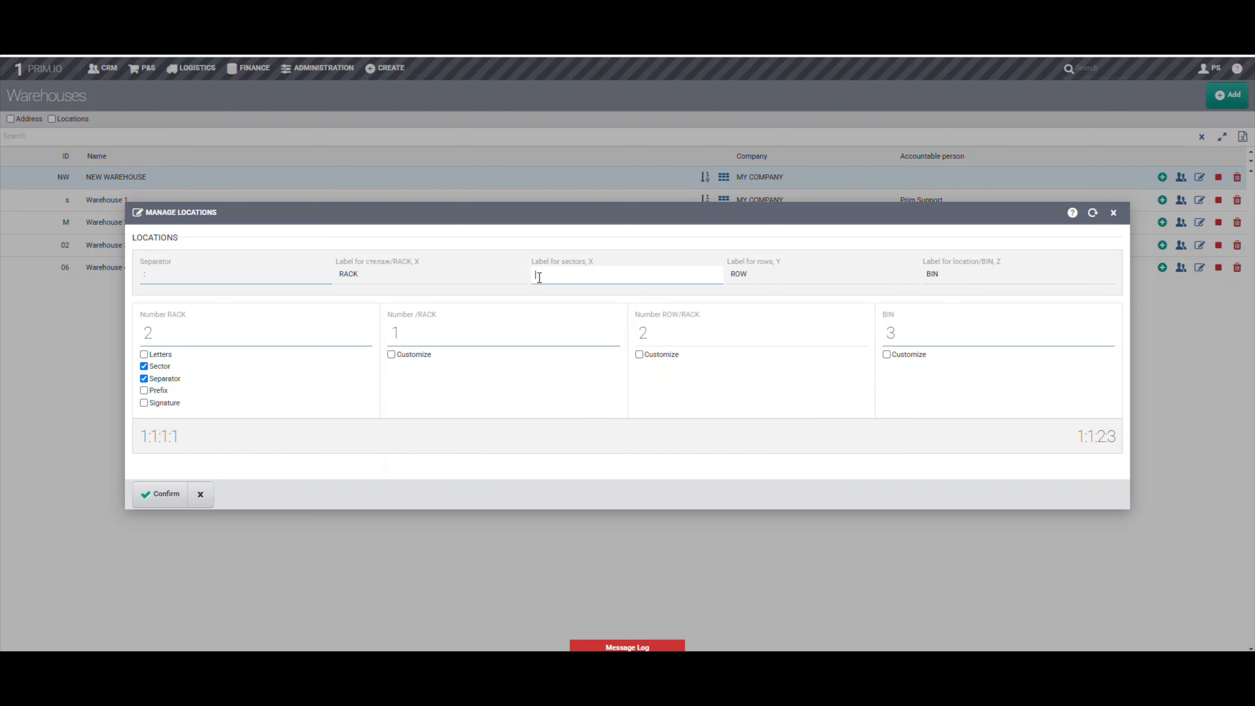
type("SECTOR")
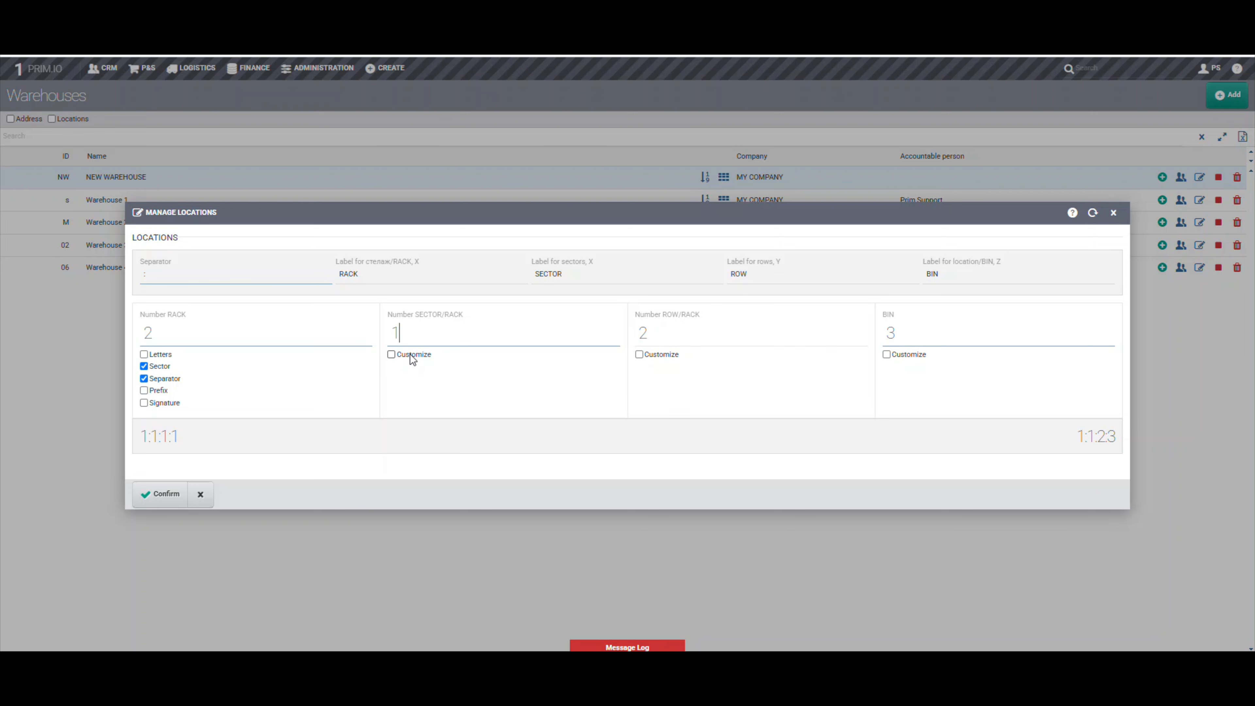
Customize the sectors per rack, with 1 sector in rack 1 and 3 sectors in rack 2
left_click(412, 355)
double_click(401, 373)
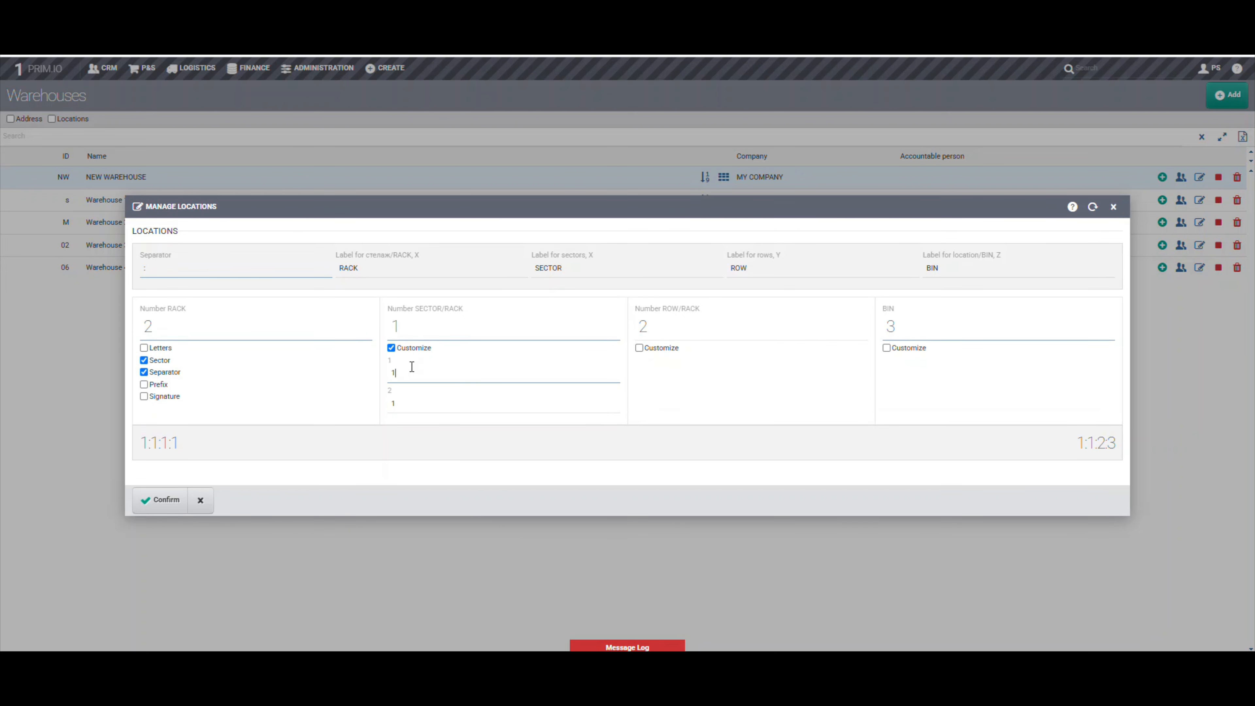
double_click(401, 404)
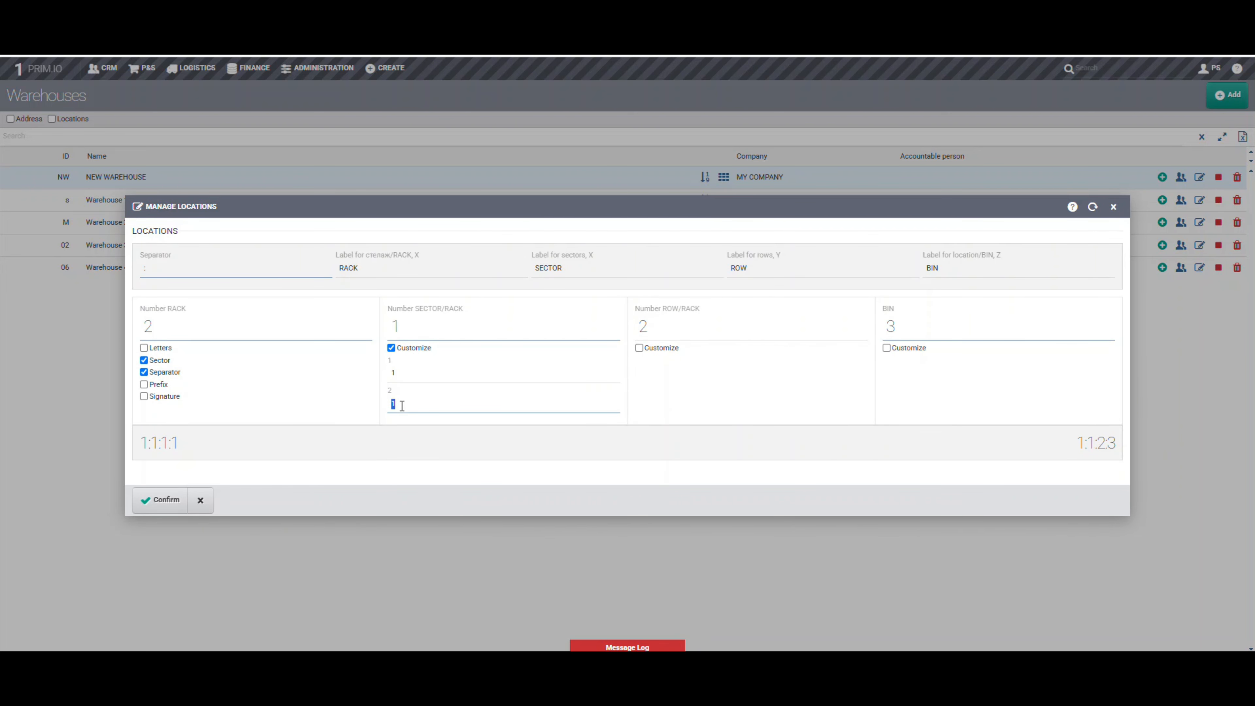
type("3")
left_click(424, 432)
Customize the rows of rack 2 by sector, with 2, 10 and 3 rows in sectors 1, 2 and 3
left_click(640, 350)
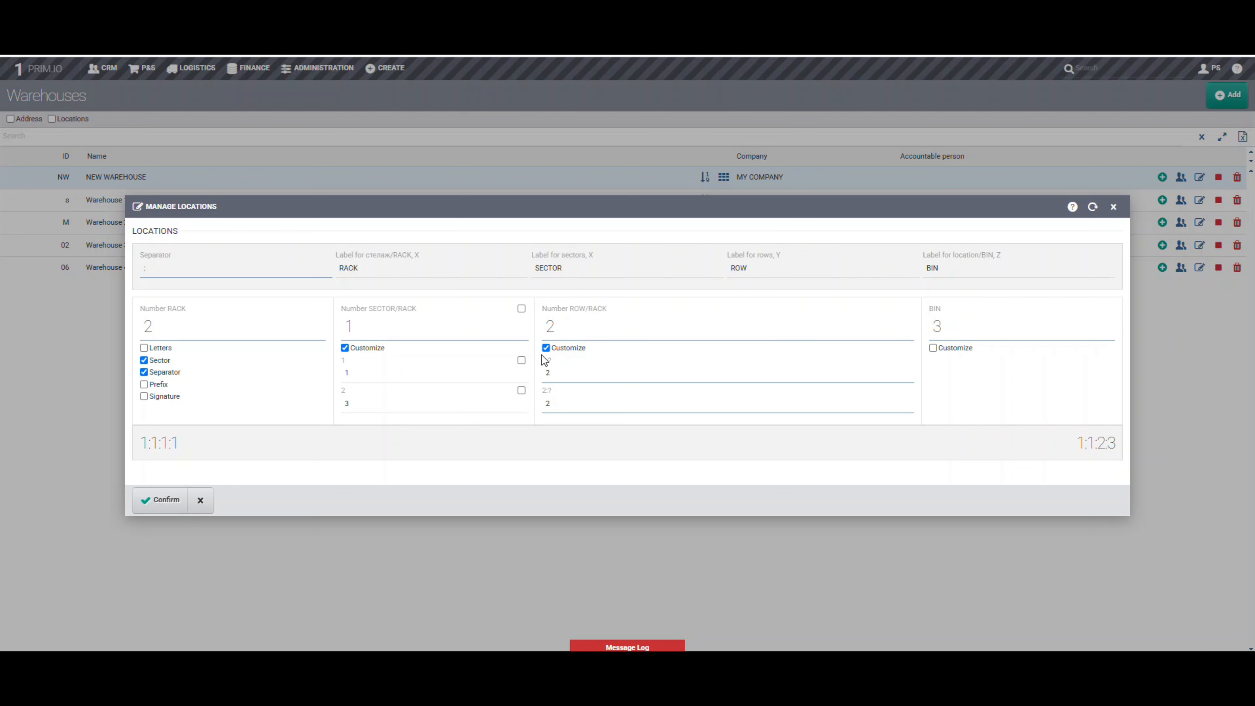
left_click(521, 391)
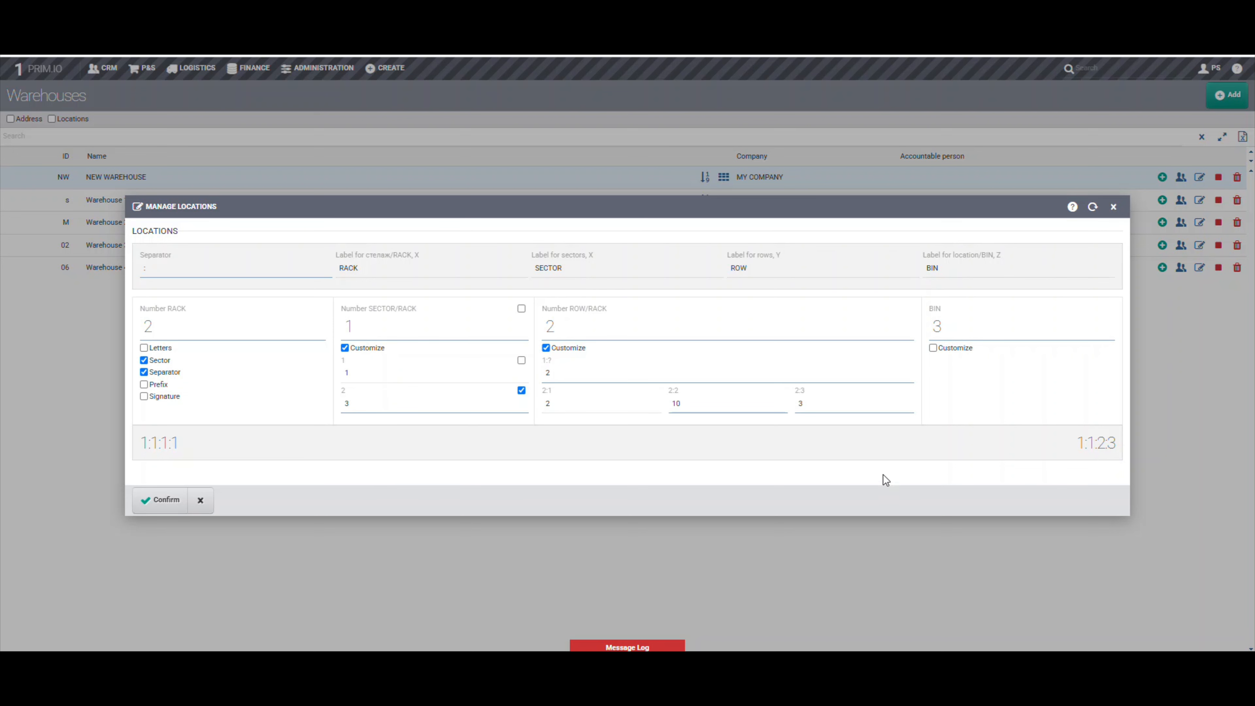
Customize the bins in rack 2, sector 1 to 2 in row 1 and 5 in row 2, and save the locations
left_click(934, 348)
left_click(651, 395)
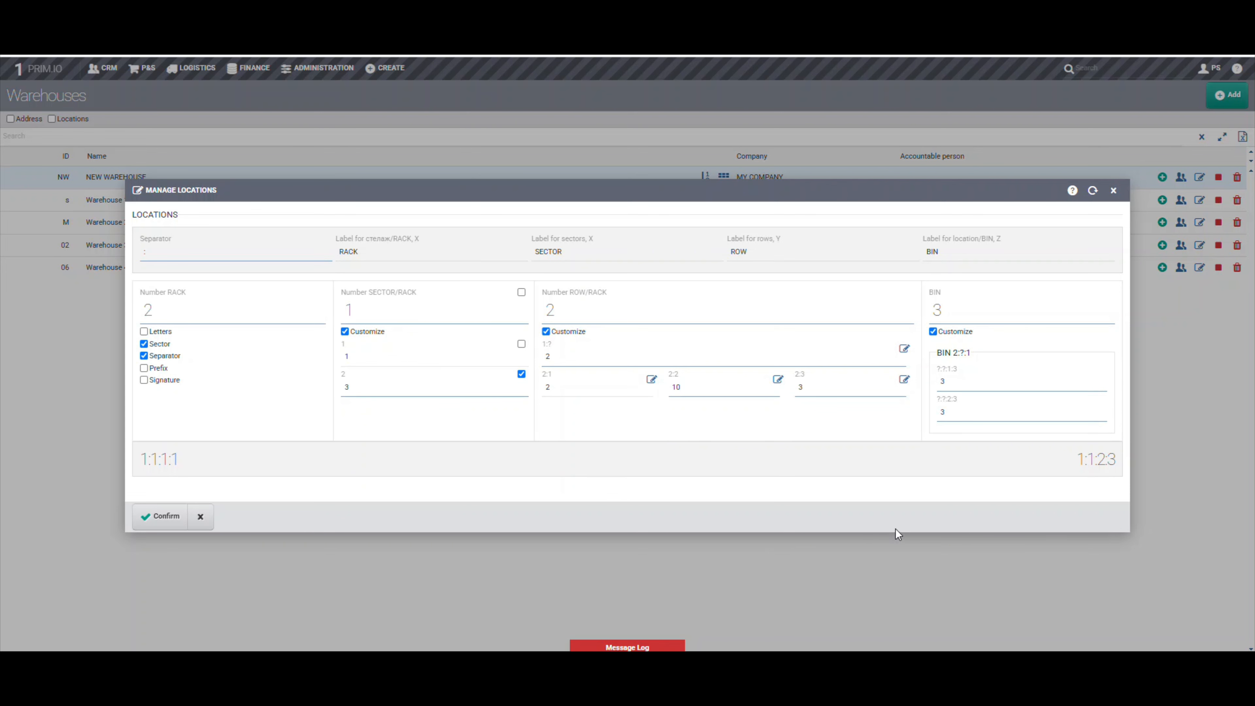
left_click(160, 516)
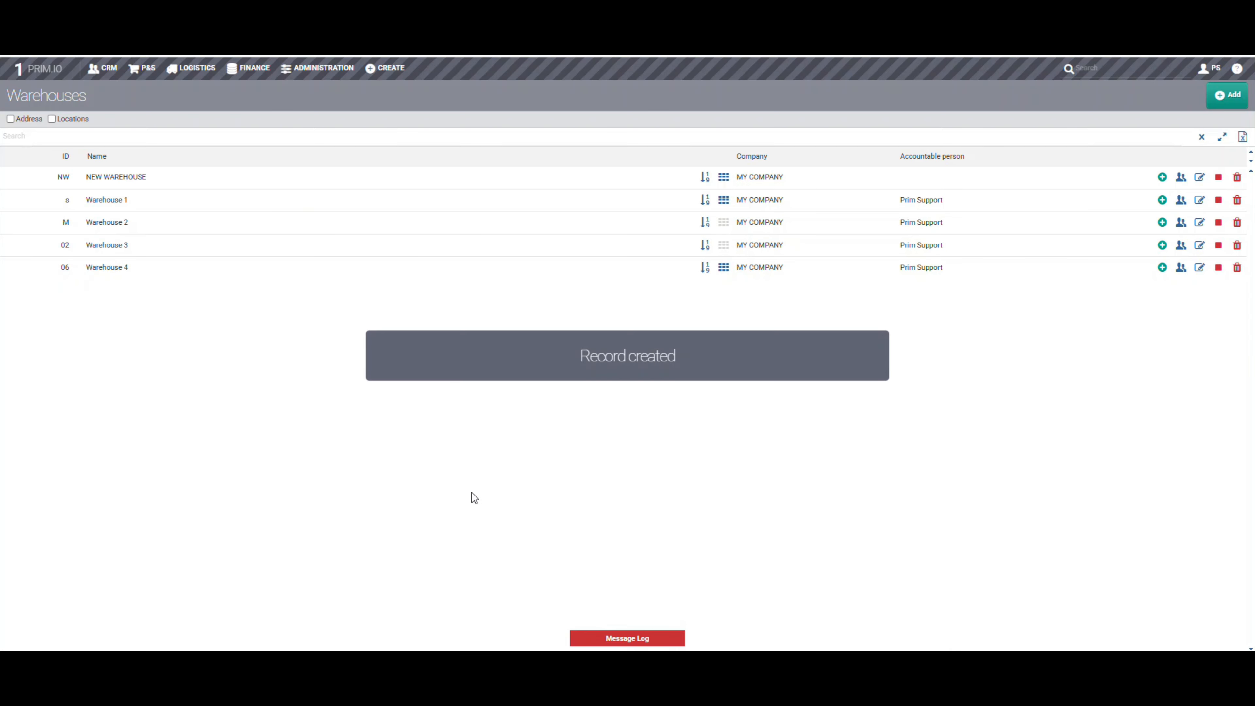
Open the warehouse availability for NEW WAREHOUSE and start the arrangement of Item 0030
left_click(194, 69)
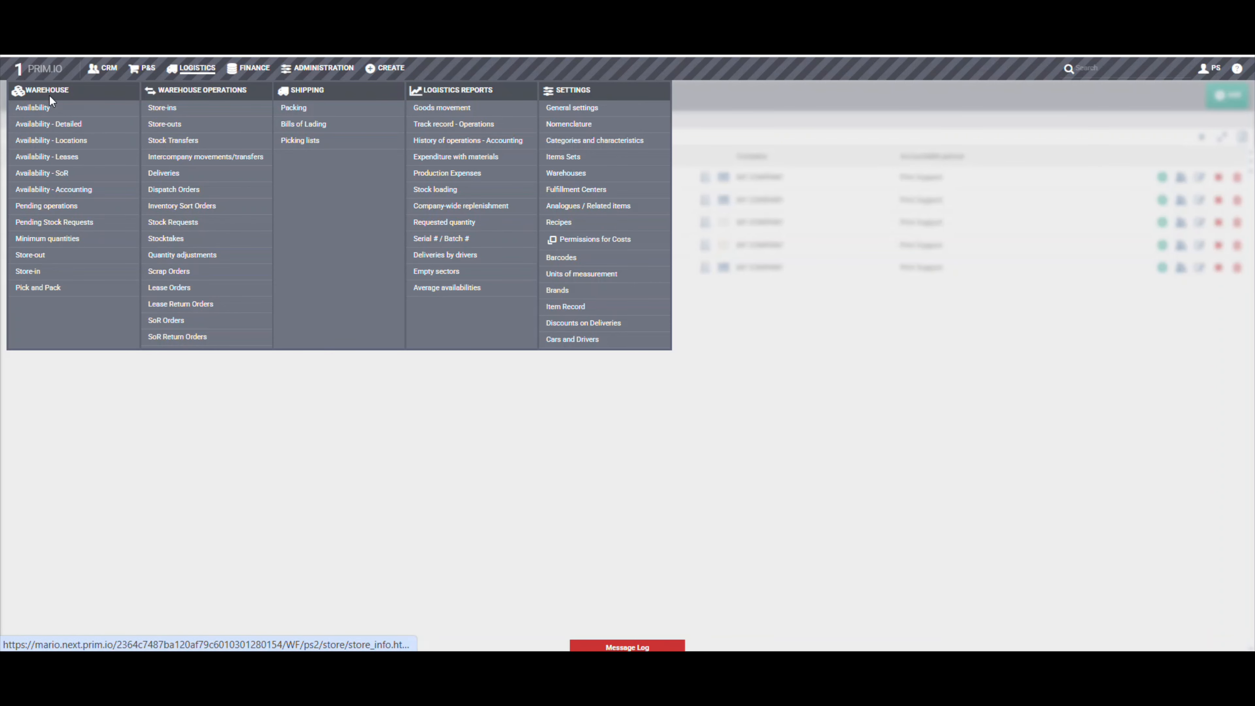
left_click(49, 109)
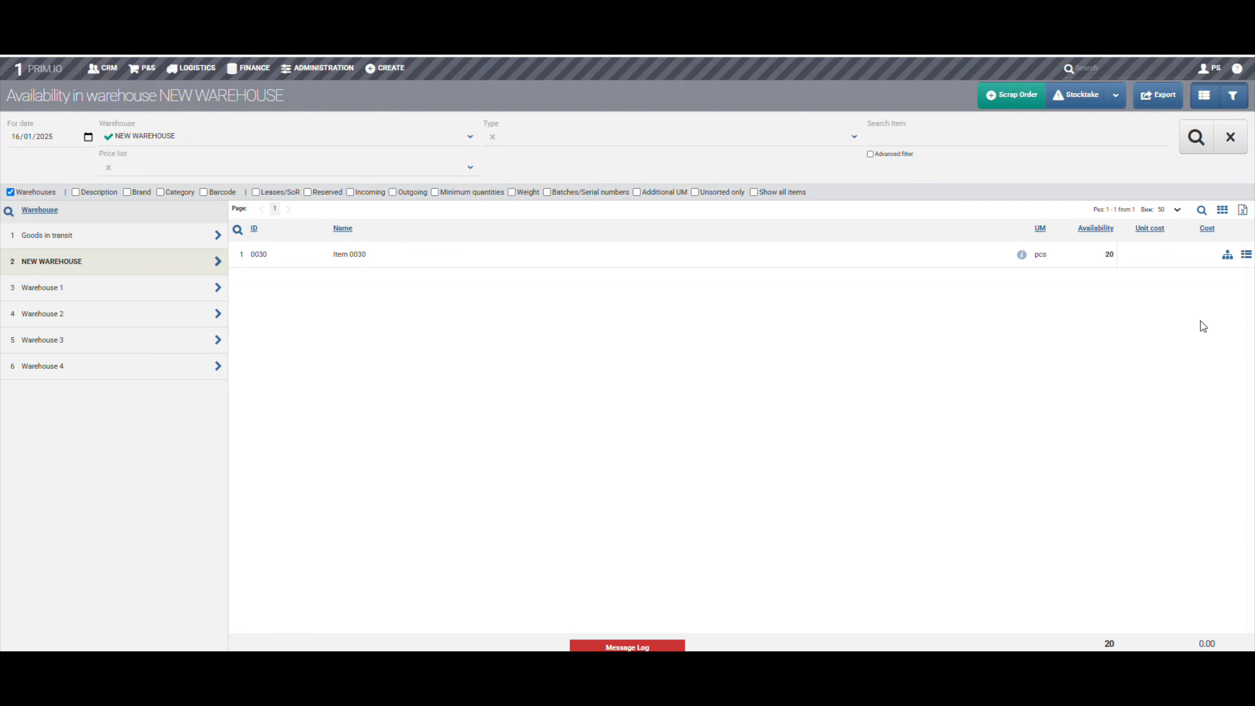
left_click(1227, 254)
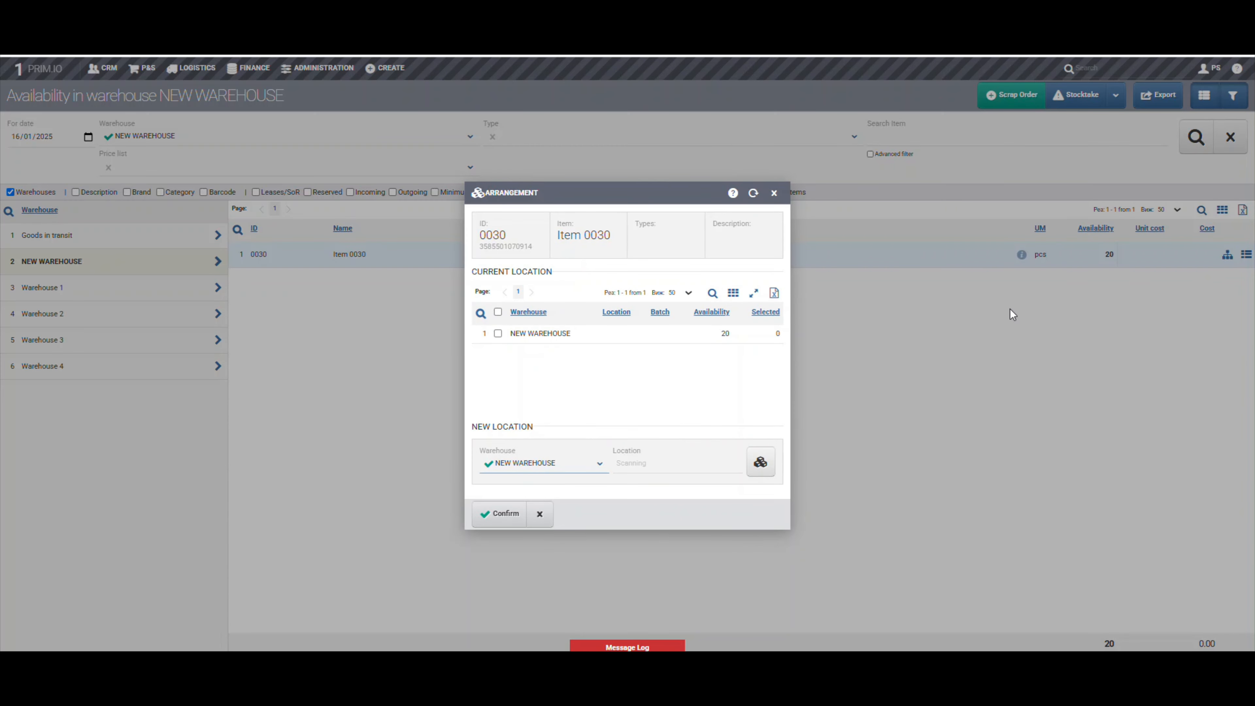
Select the NEW WAREHOUSE stock of Item 0030 for arrangement and display the empty locations
left_click(498, 333)
left_click(774, 334)
left_click(761, 462)
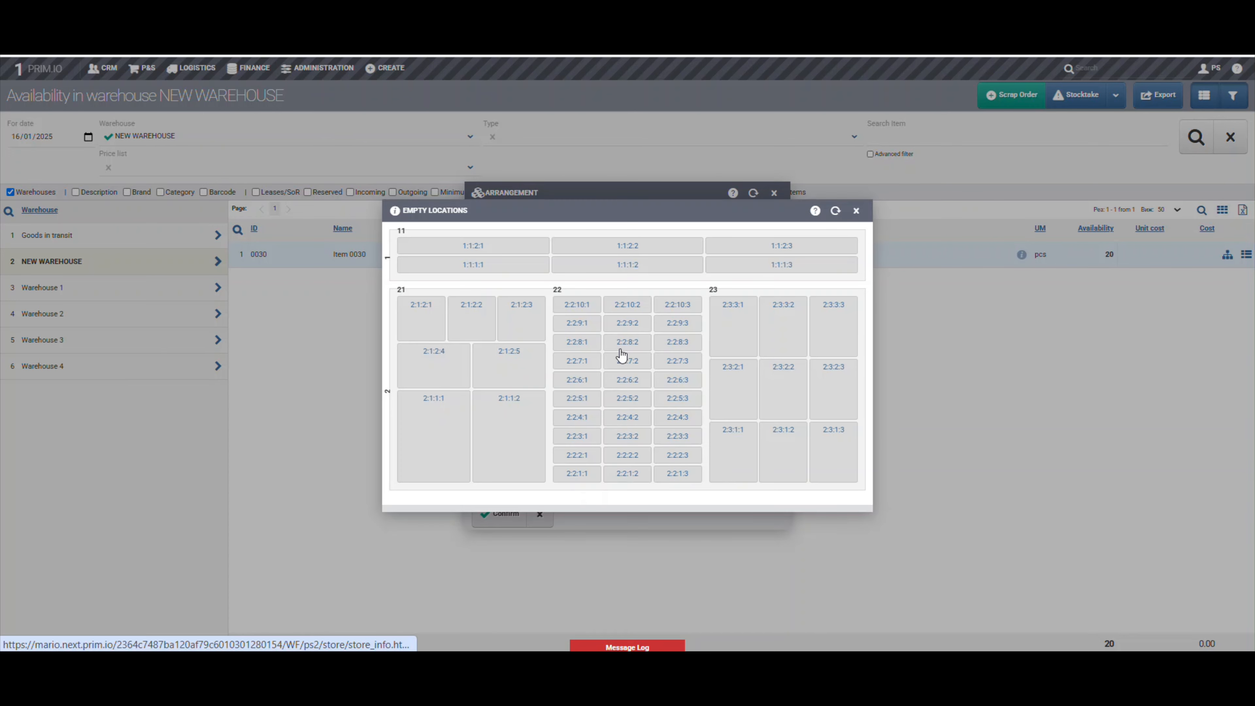